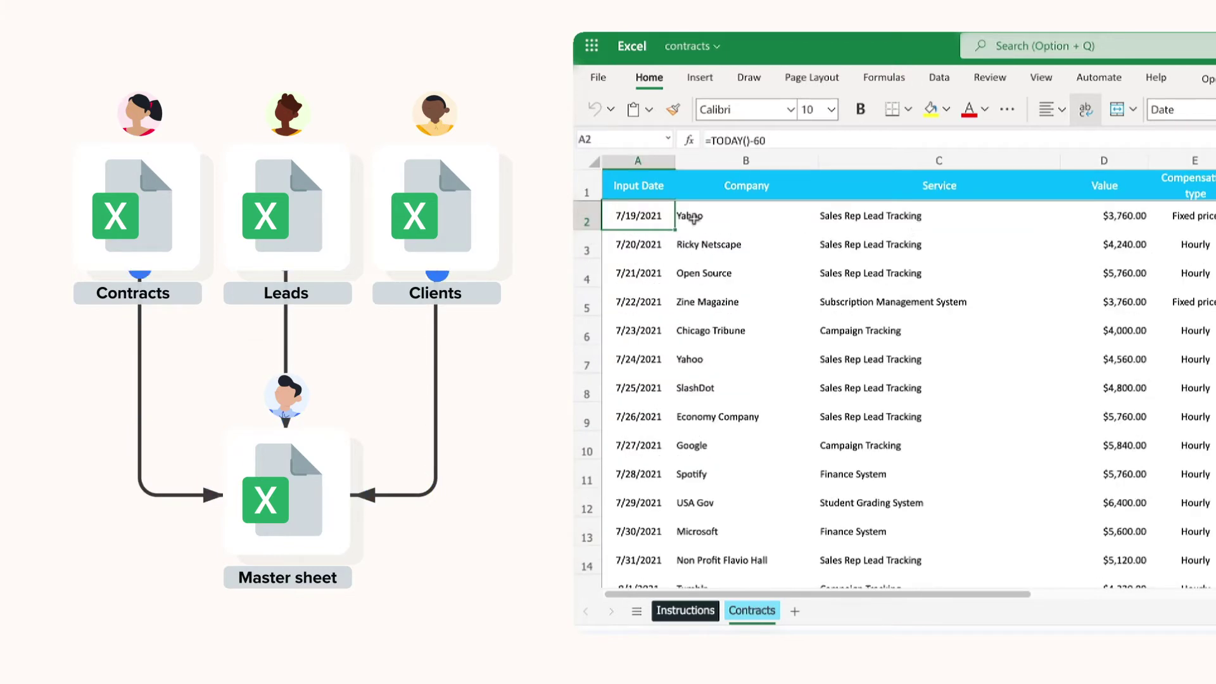
# Scroll across the Contracts sheet and select the Subscription Management System service in C5
pyautogui.hscroll(3, 923, 292)
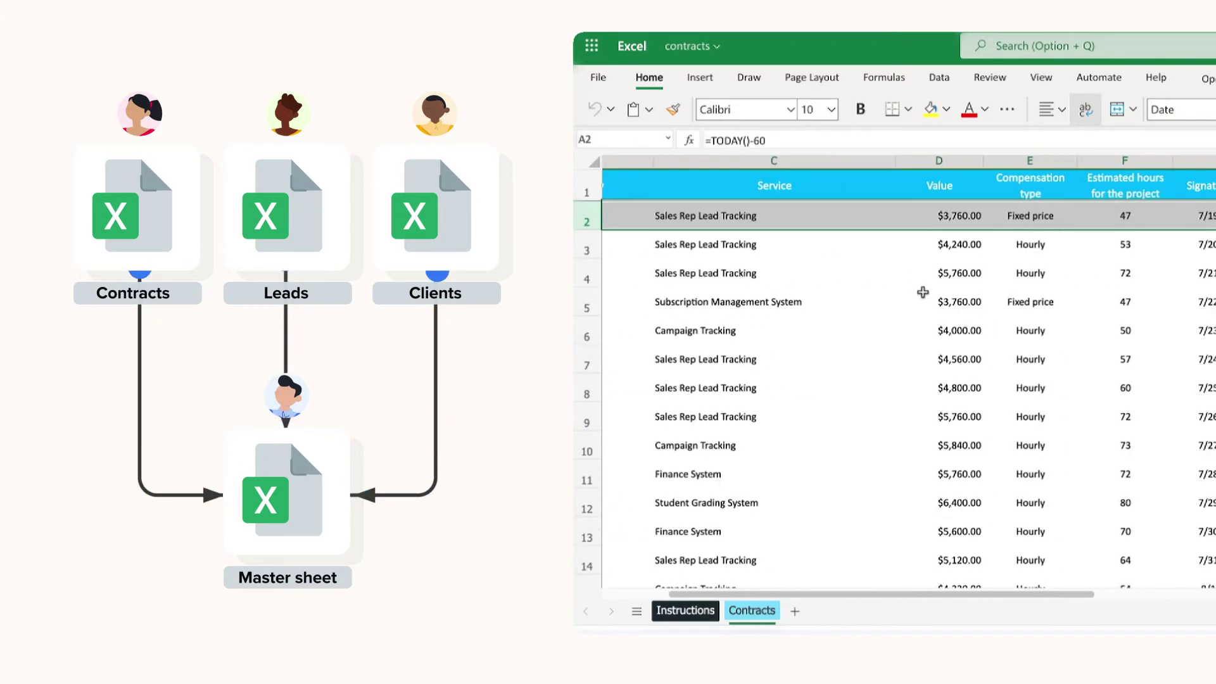
pyautogui.hscroll(-3, 923, 292)
pyautogui.click(923, 292)
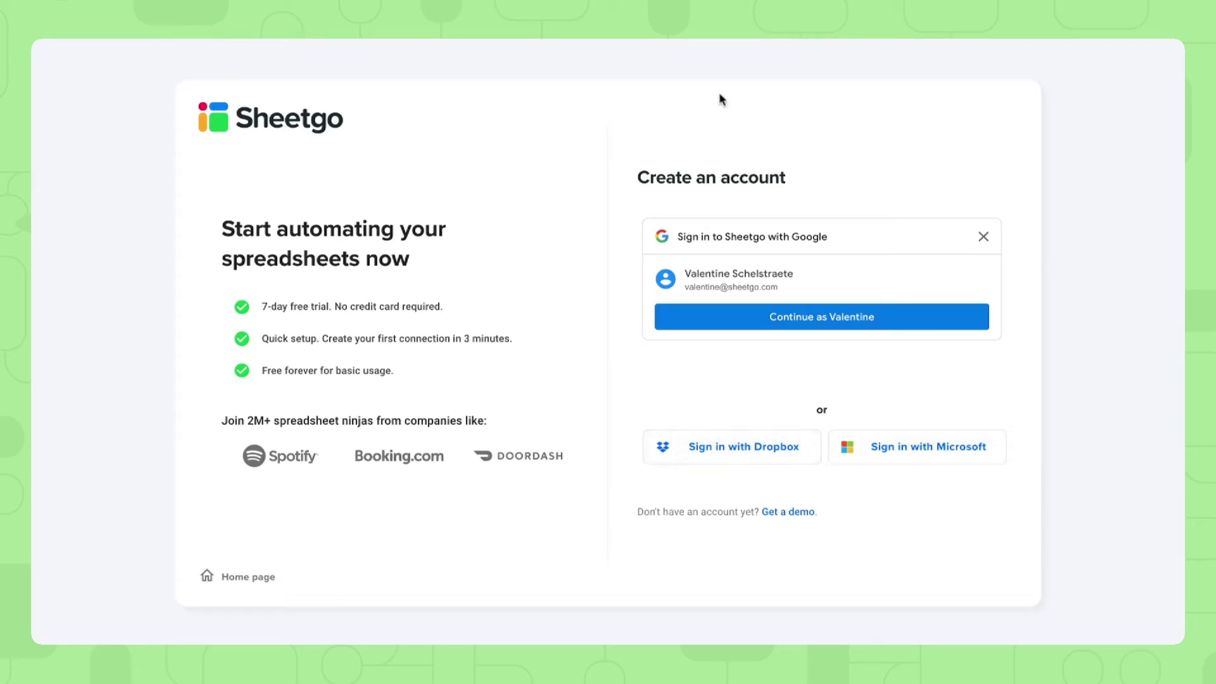
# Sign in with a Microsoft account and install the Service sales report template on SharePoint as Excel files
pyautogui.click(905, 445)
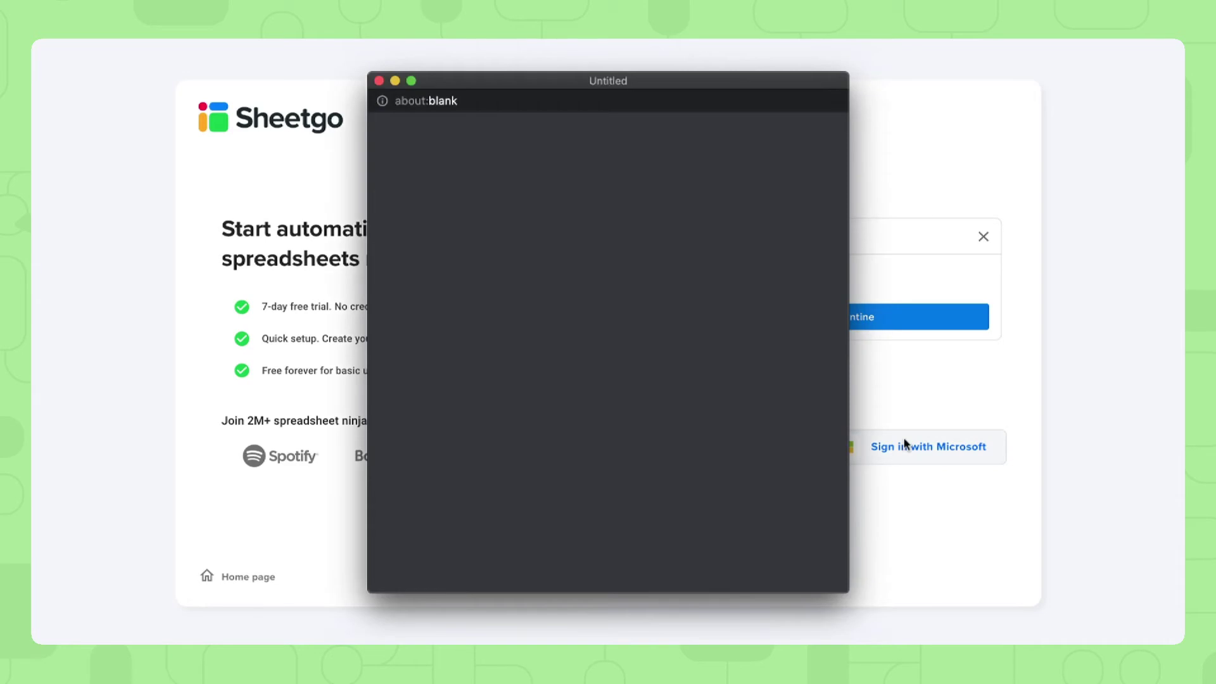
pyautogui.click(662, 247)
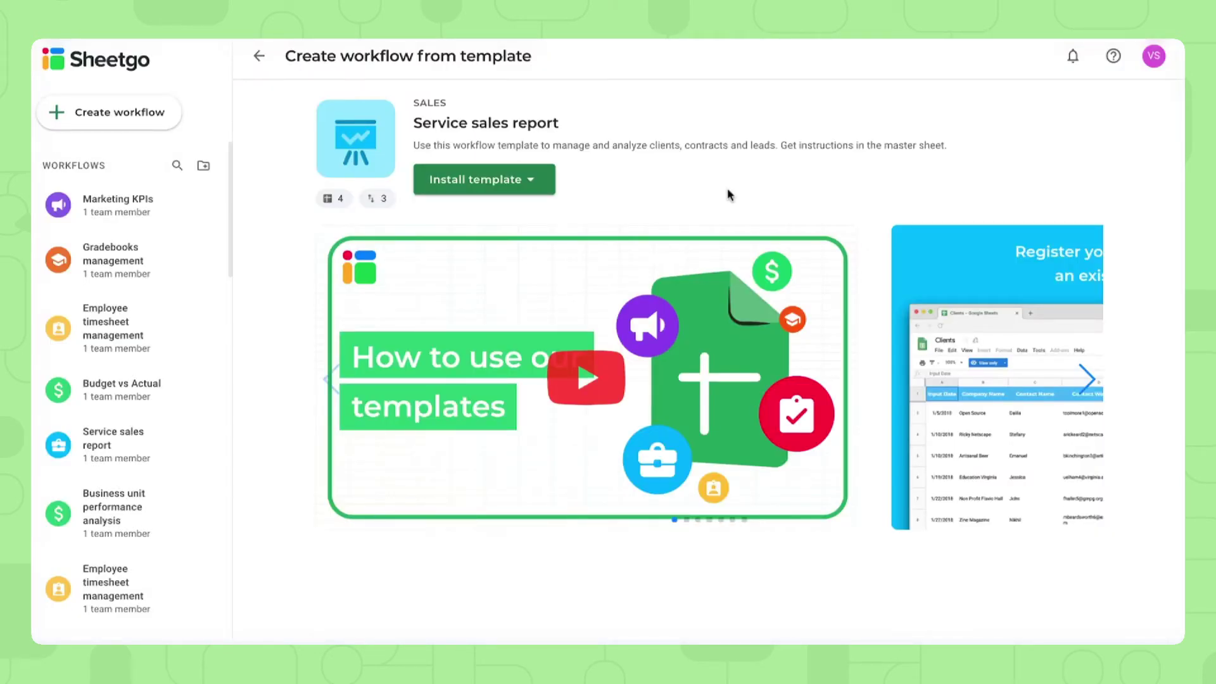
pyautogui.click(541, 181)
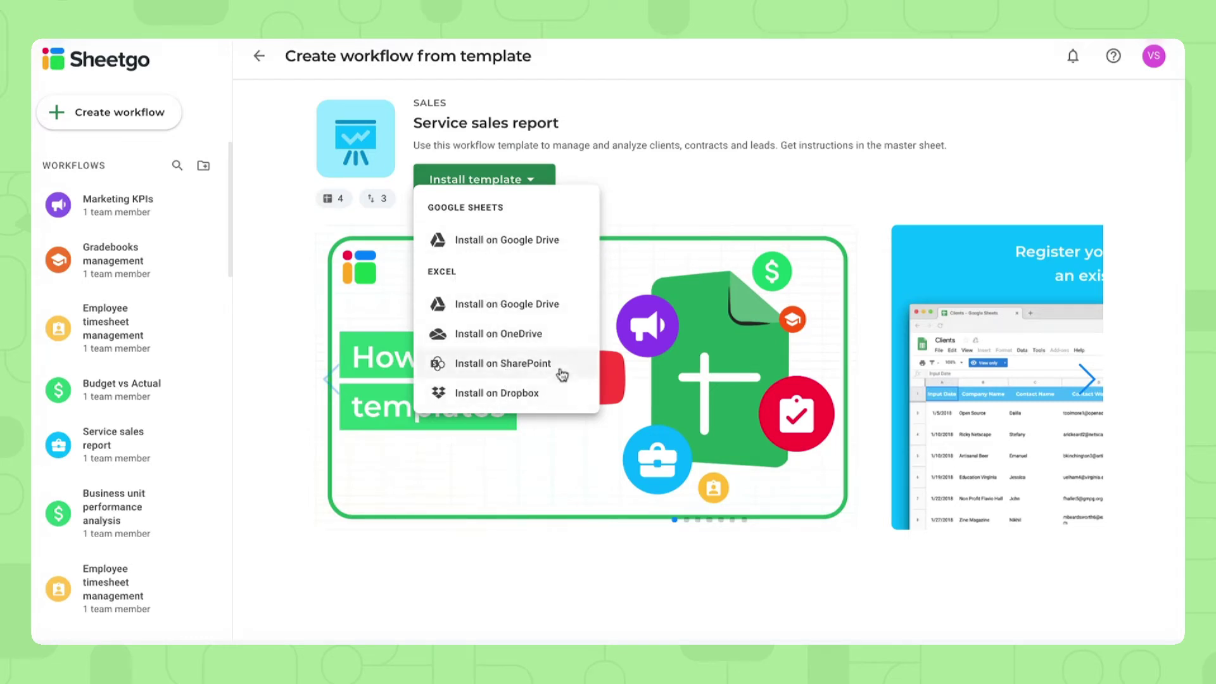
pyautogui.click(503, 363)
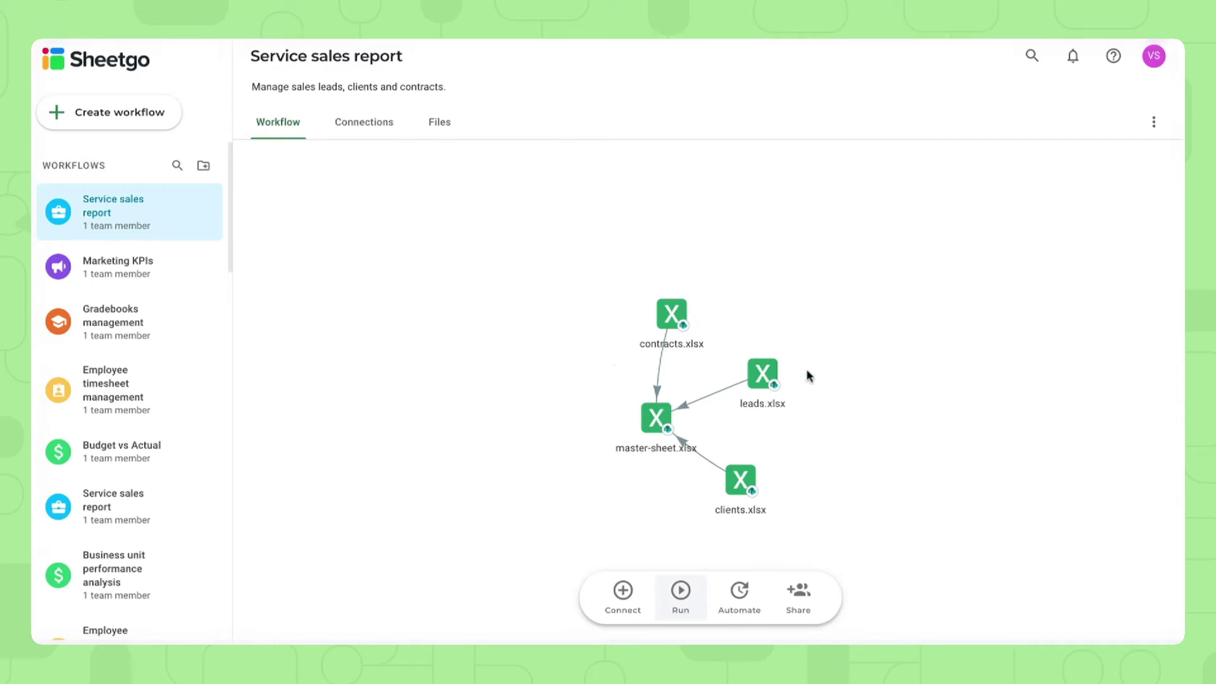
# Open master-sheet.xlsx in Excel from the installed workflow diagram
pyautogui.doubleClick(651, 429)
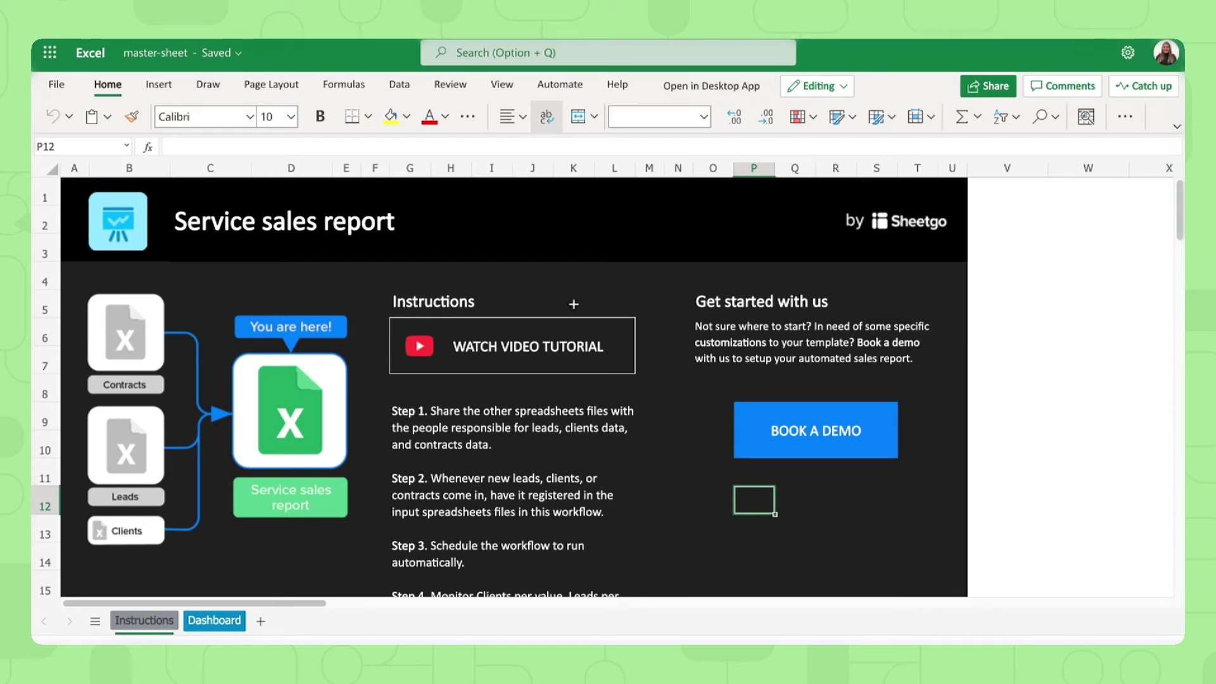
# Switch the master-sheet workbook from Instructions to its Dashboard sheet
pyautogui.click(214, 621)
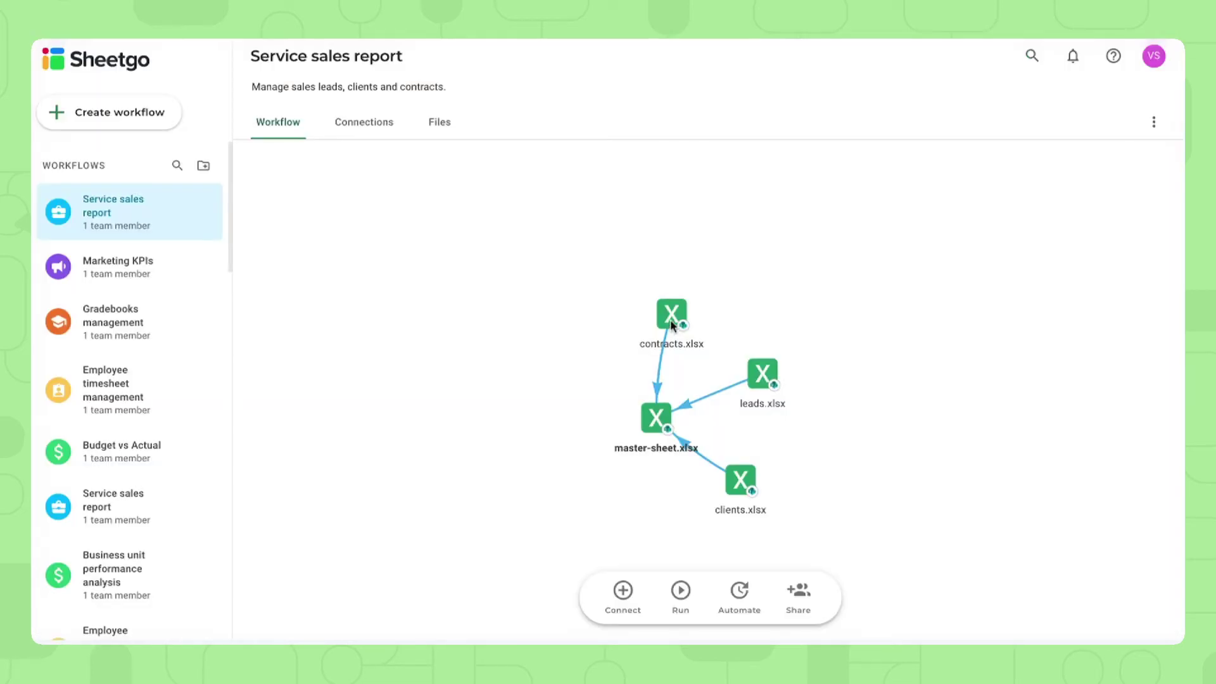
# Open clients.xlsx and look over the client records on its Clients sheet
pyautogui.click(740, 481)
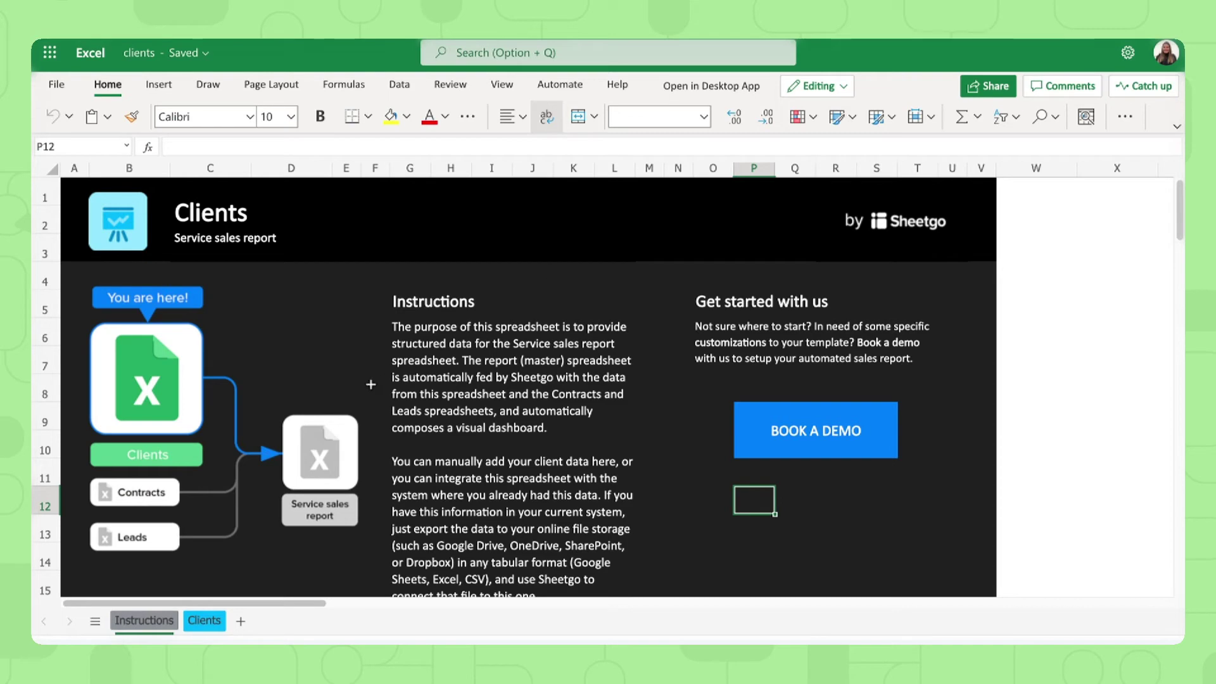
pyautogui.hotkey('ctrl', 'pagedown')
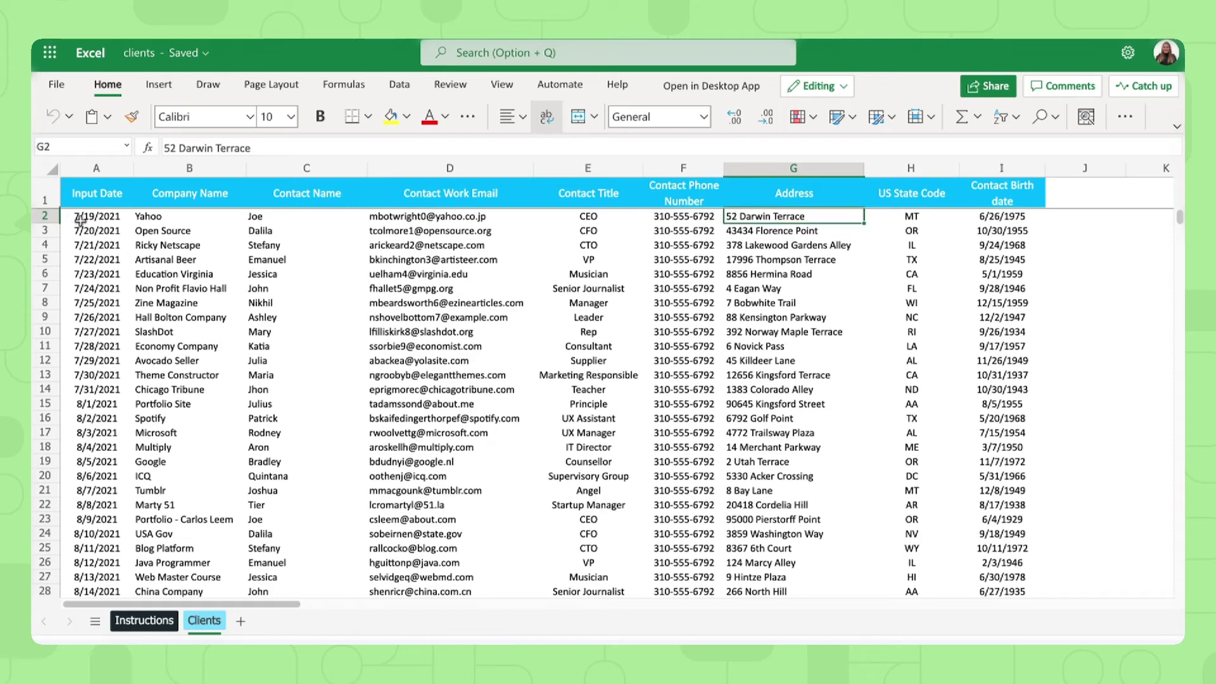
pyautogui.moveTo(115, 222); pyautogui.dragTo(988, 525)
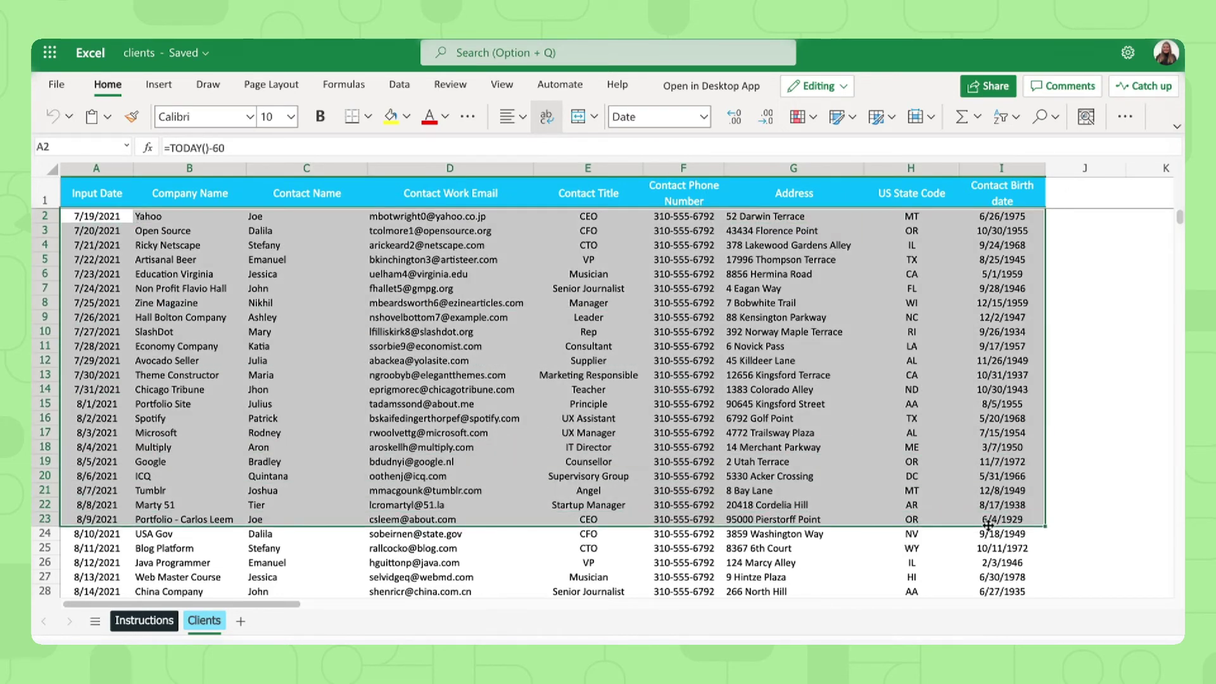
pyautogui.click(875, 536)
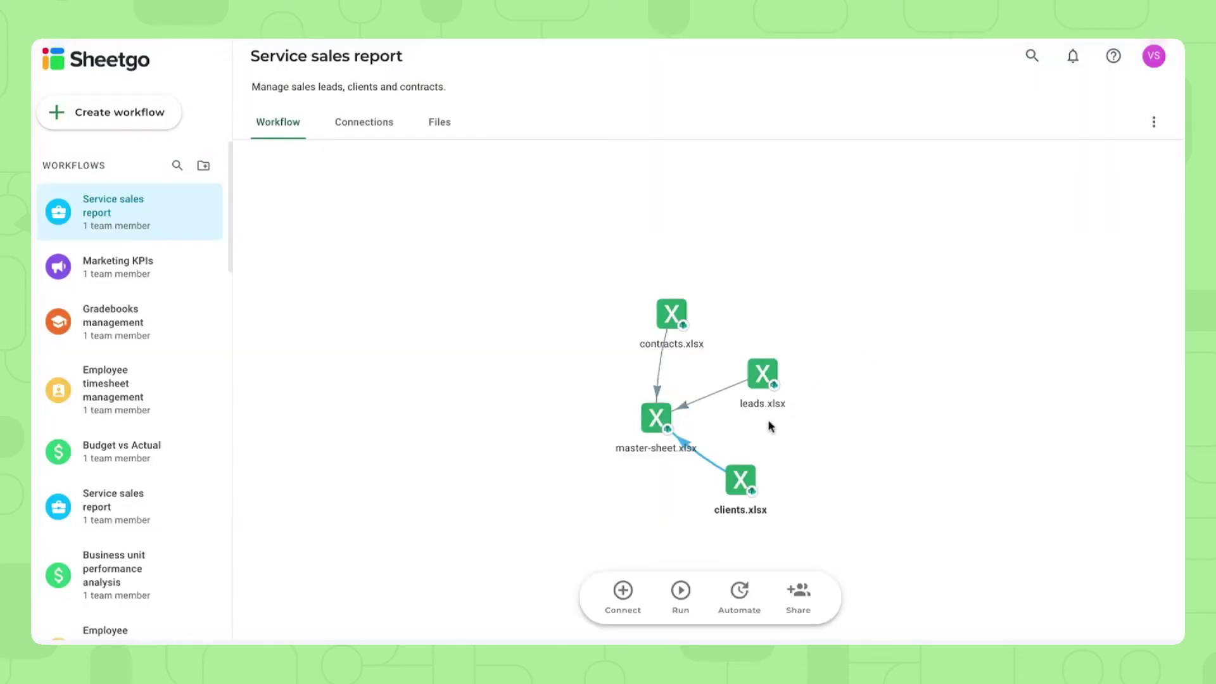
# Open leads.xlsx, scroll across its lead records, then bring up contracts.xlsx
pyautogui.doubleClick(772, 367)
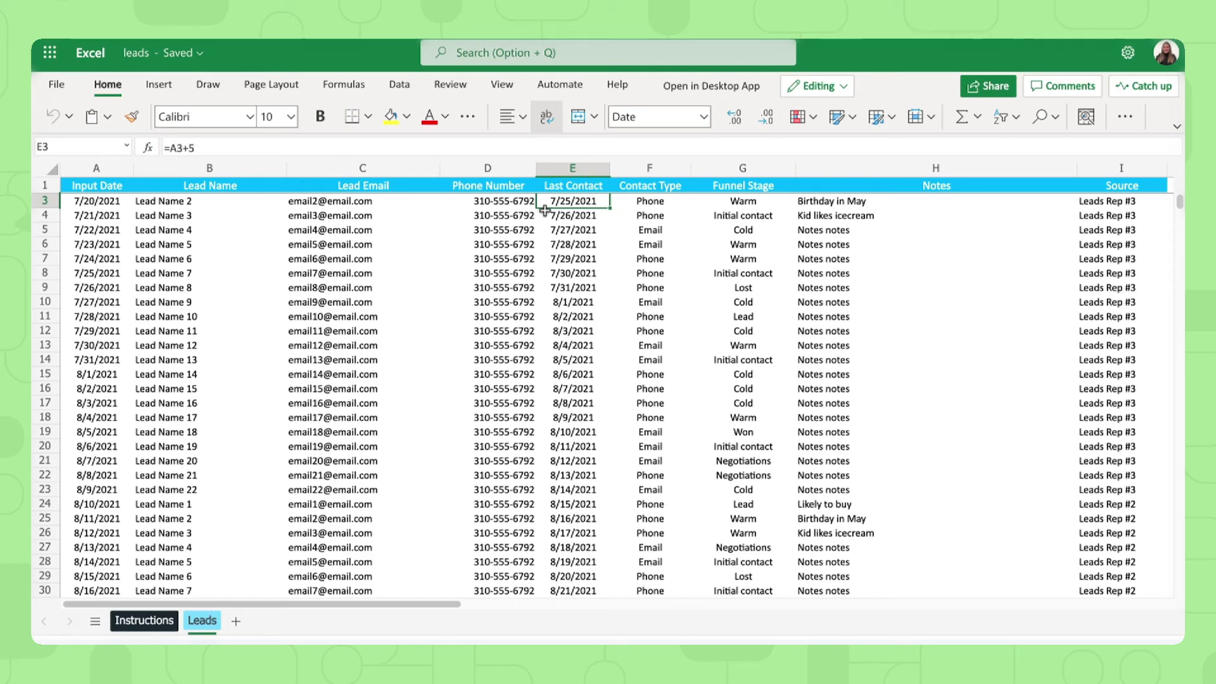
pyautogui.hscroll(4, 500, 212)
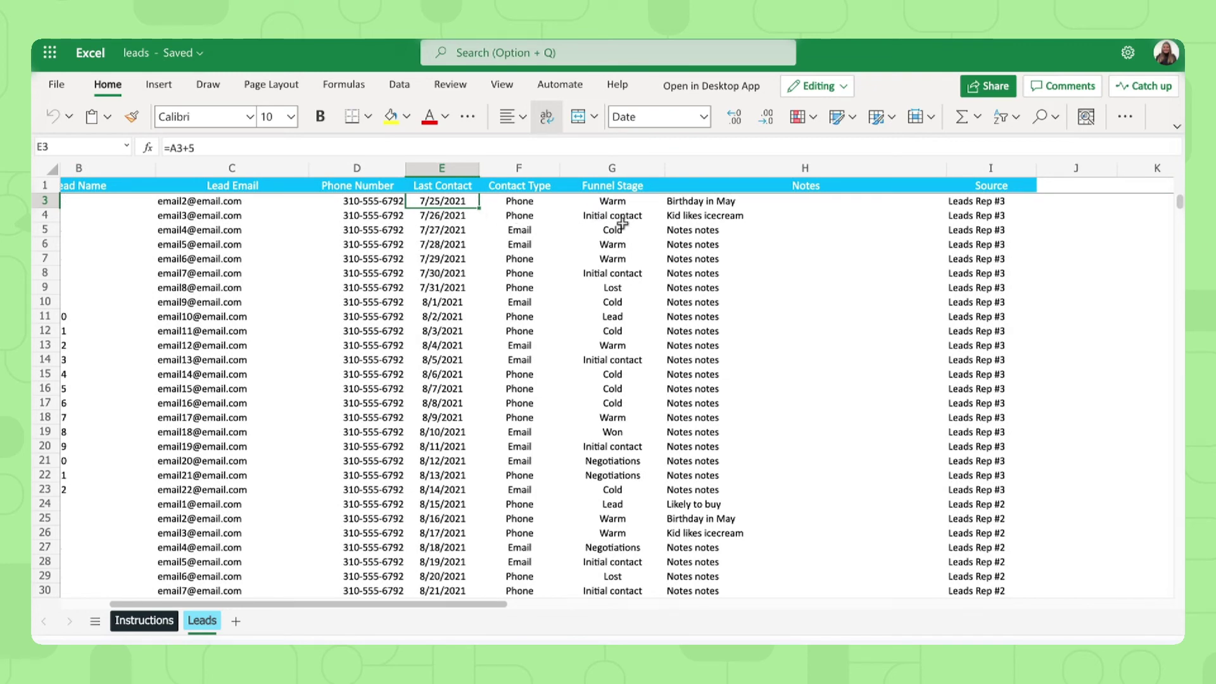
pyautogui.hscroll(-4, 622, 223)
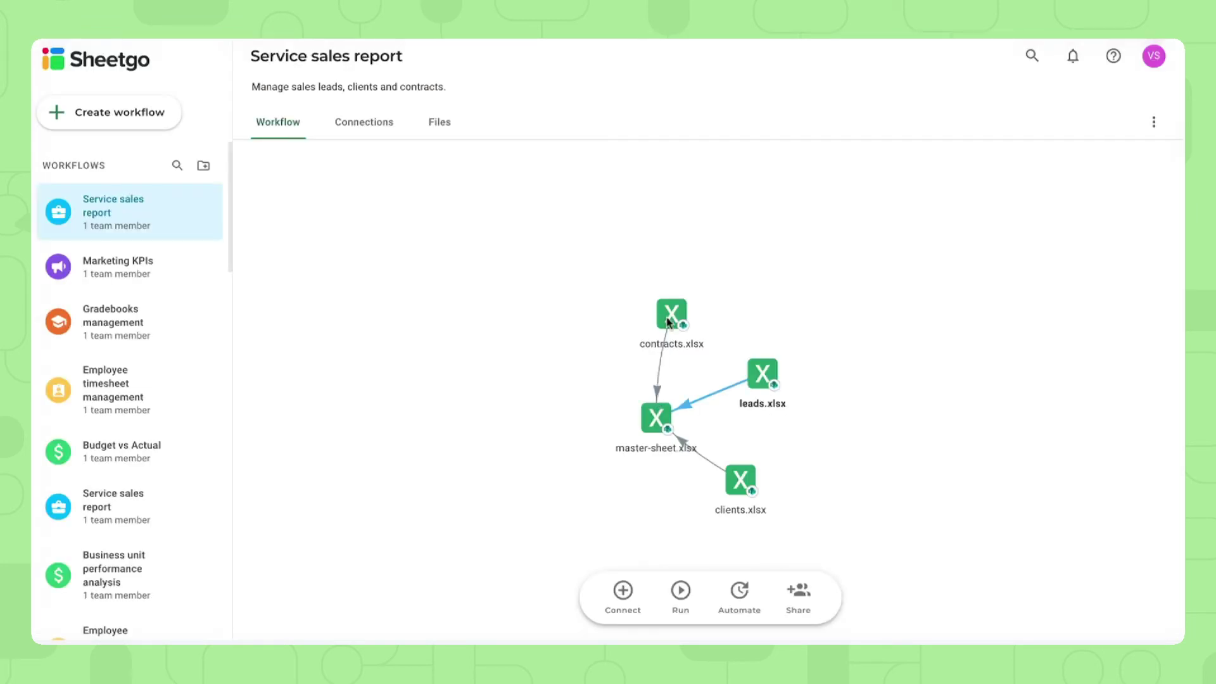
pyautogui.click(668, 321)
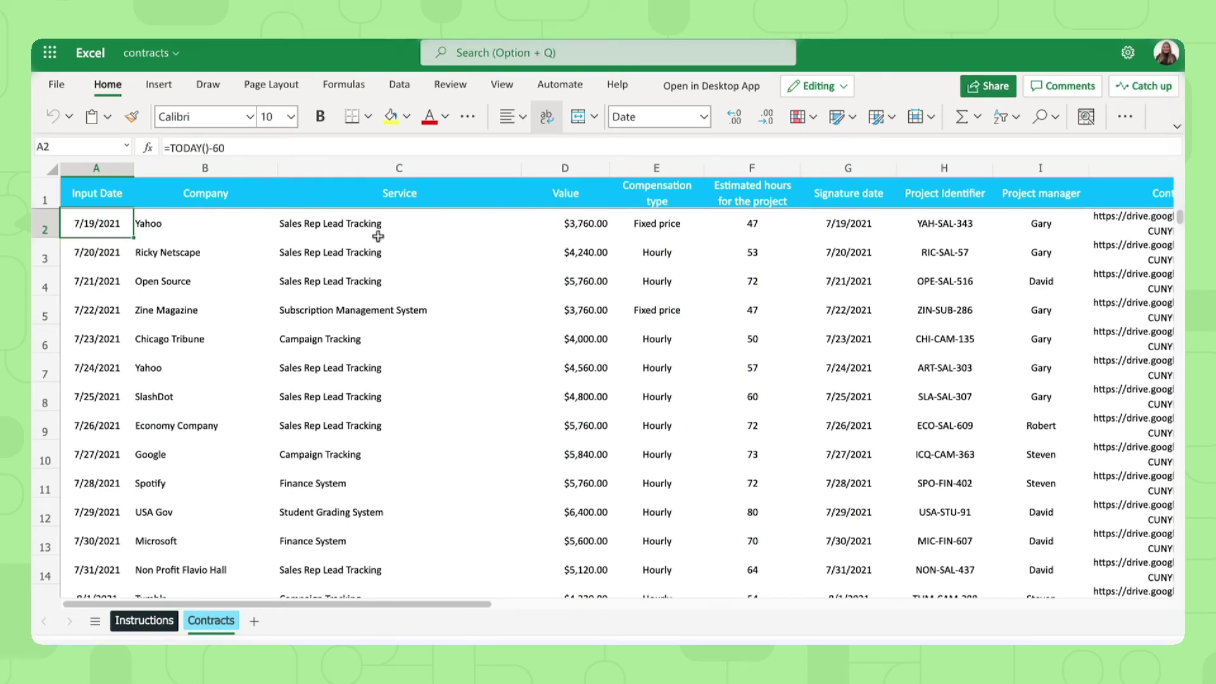
# Inspect the contracts: the first contract row, the C5 service entry and the J2 PDF link
pyautogui.click(46, 225)
pyautogui.hscroll(1, 383, 300)
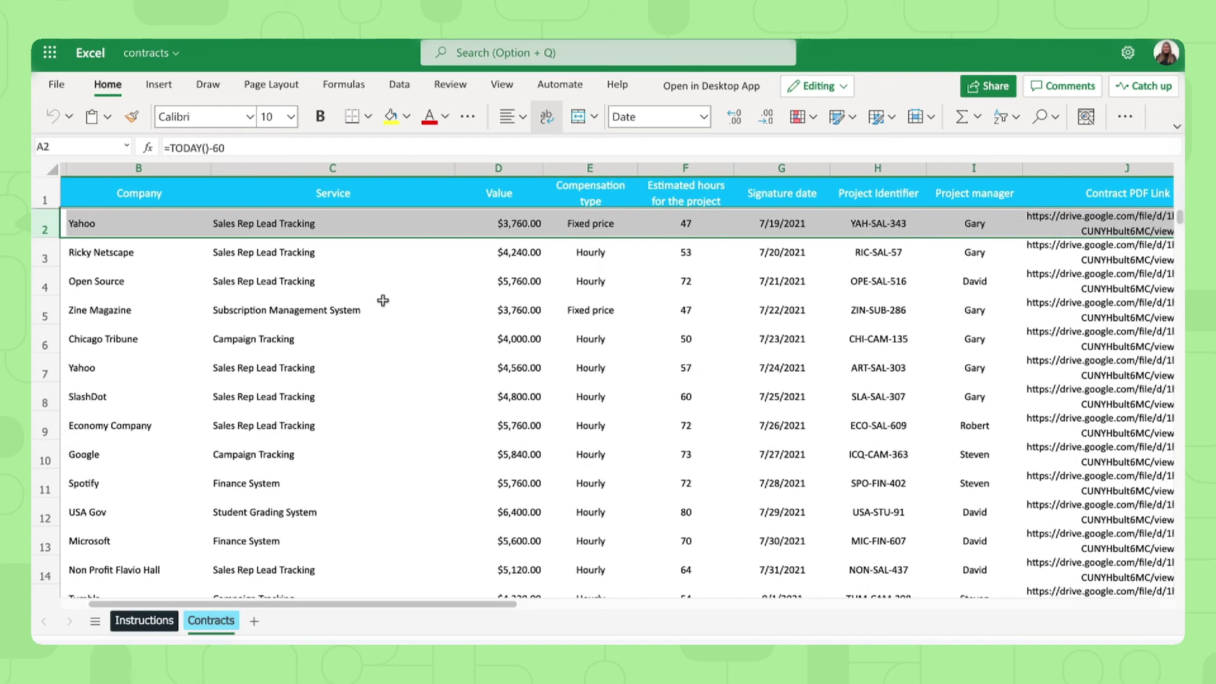
pyautogui.hscroll(1, 383, 300)
pyautogui.hscroll(-3, 384, 300)
pyautogui.click(383, 301)
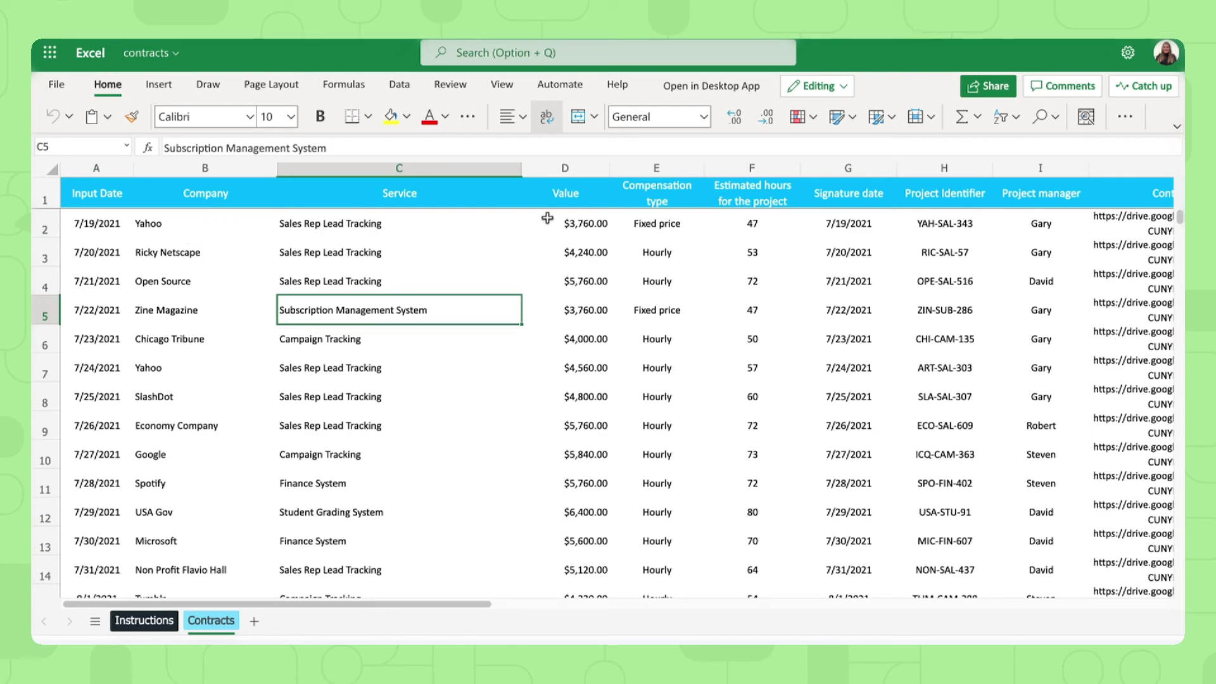
pyautogui.hscroll(3, 627, 223)
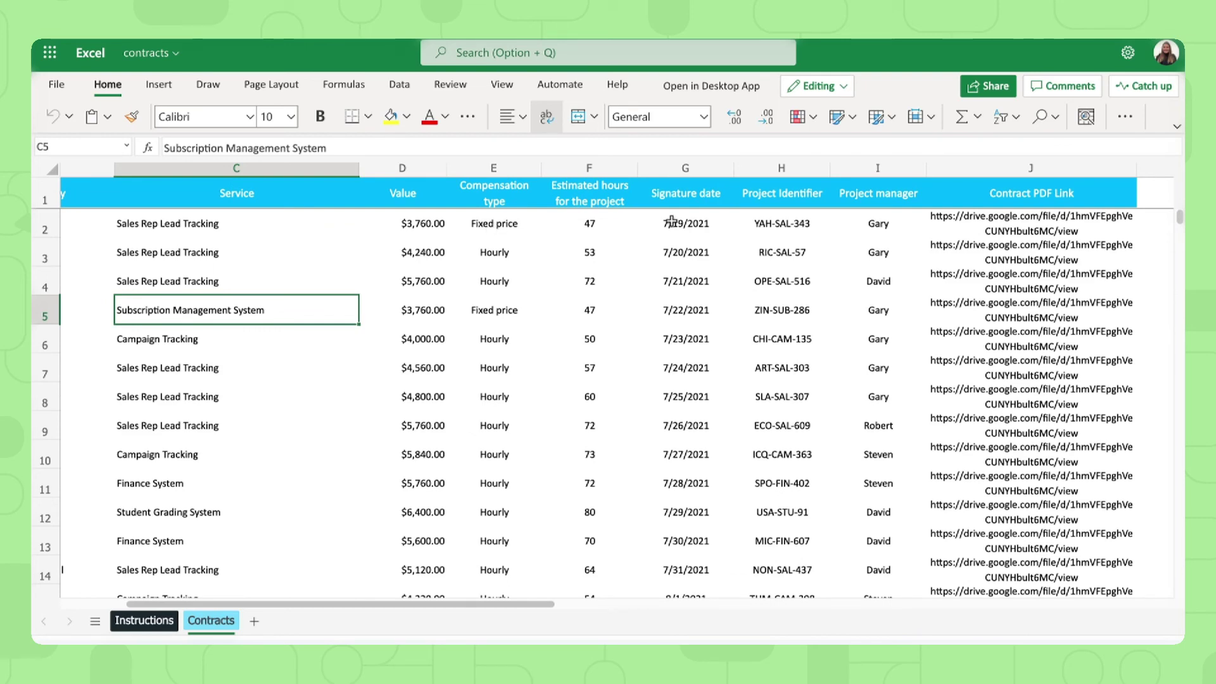
pyautogui.hscroll(1, 885, 226)
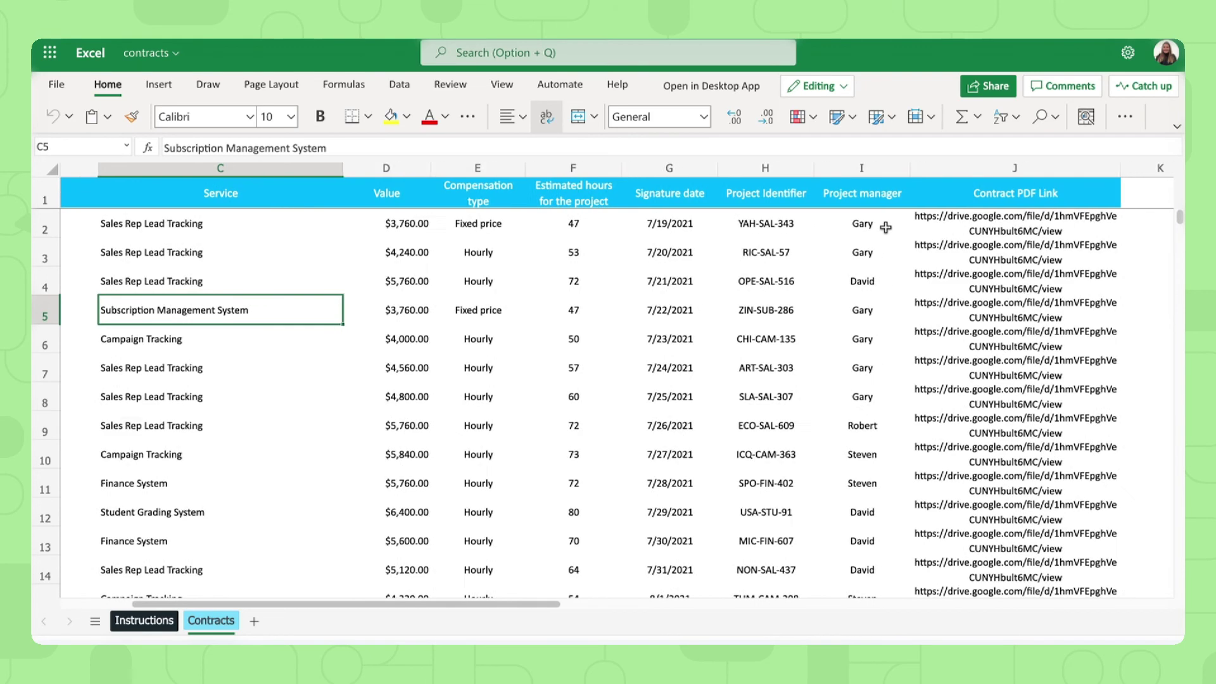
pyautogui.moveTo(745, 234); pyautogui.dragTo(901, 235)
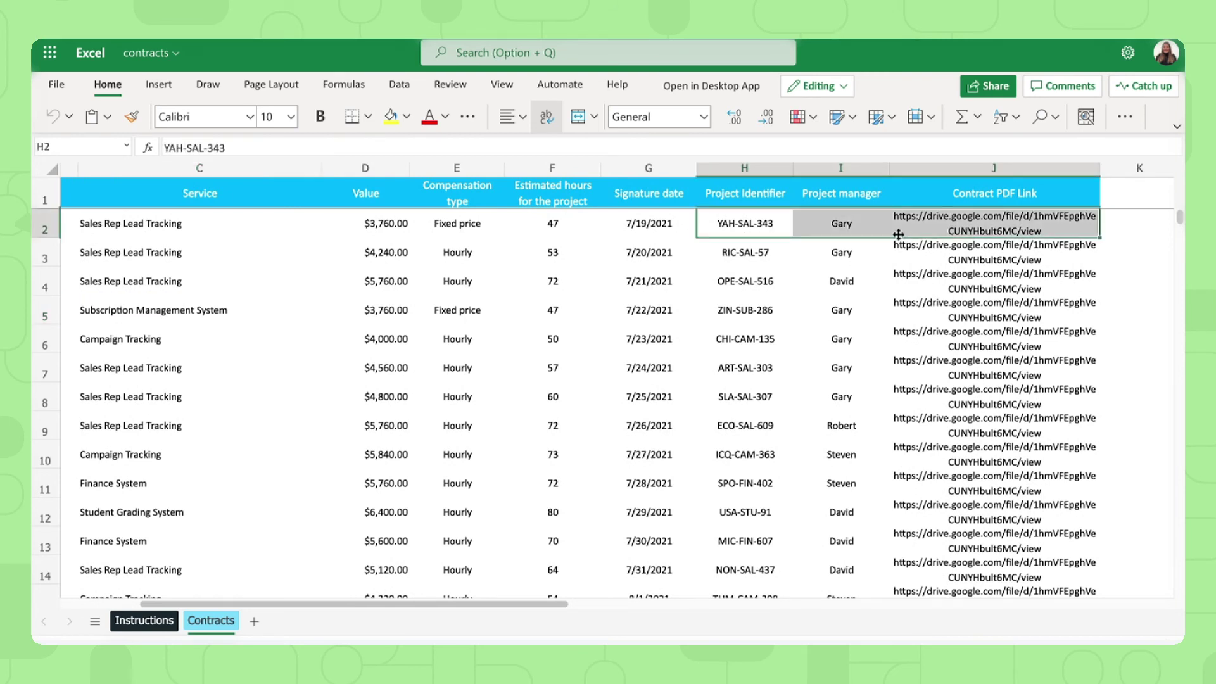
pyautogui.click(1036, 229)
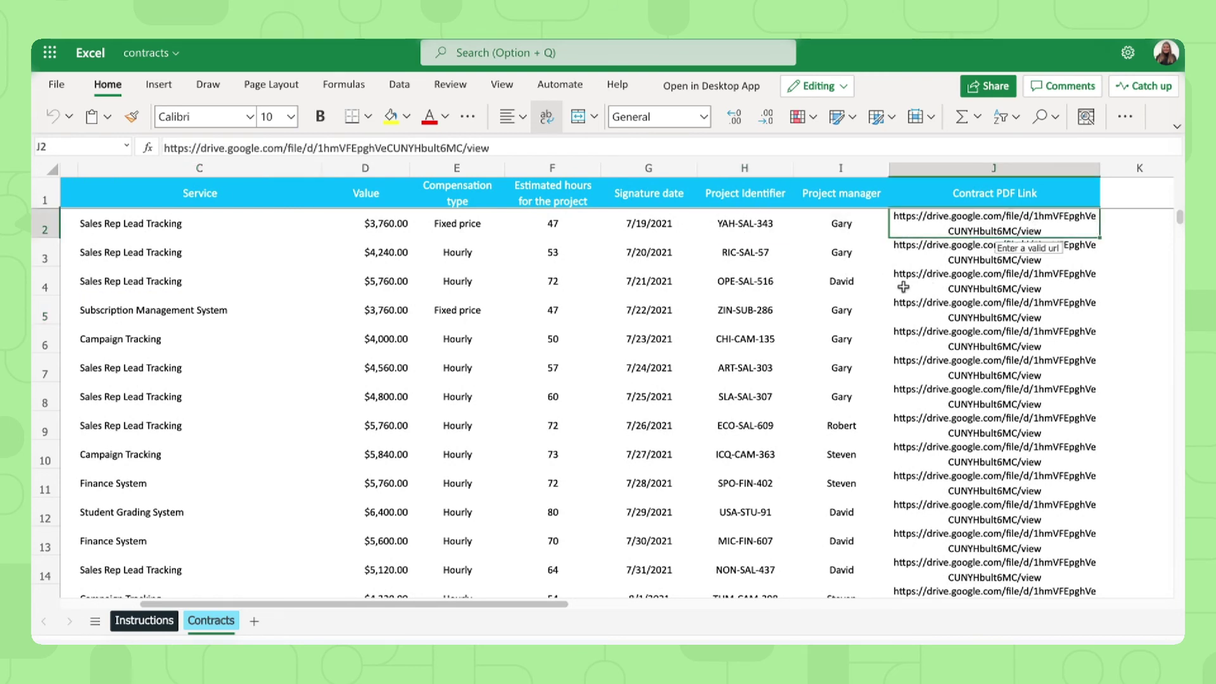
pyautogui.hscroll(-5, 903, 287)
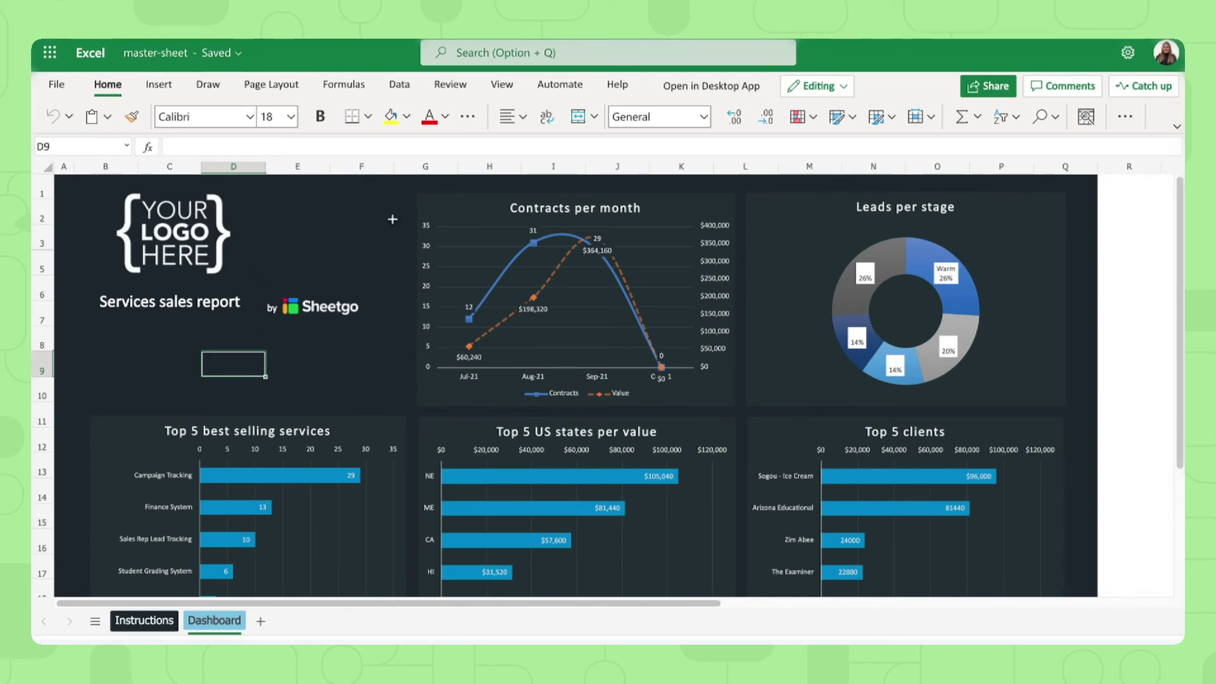
# Scroll through the dashboard charts, then open the workflow's schedule settings in Sheetgo
pyautogui.scroll(-1, 433, 426)
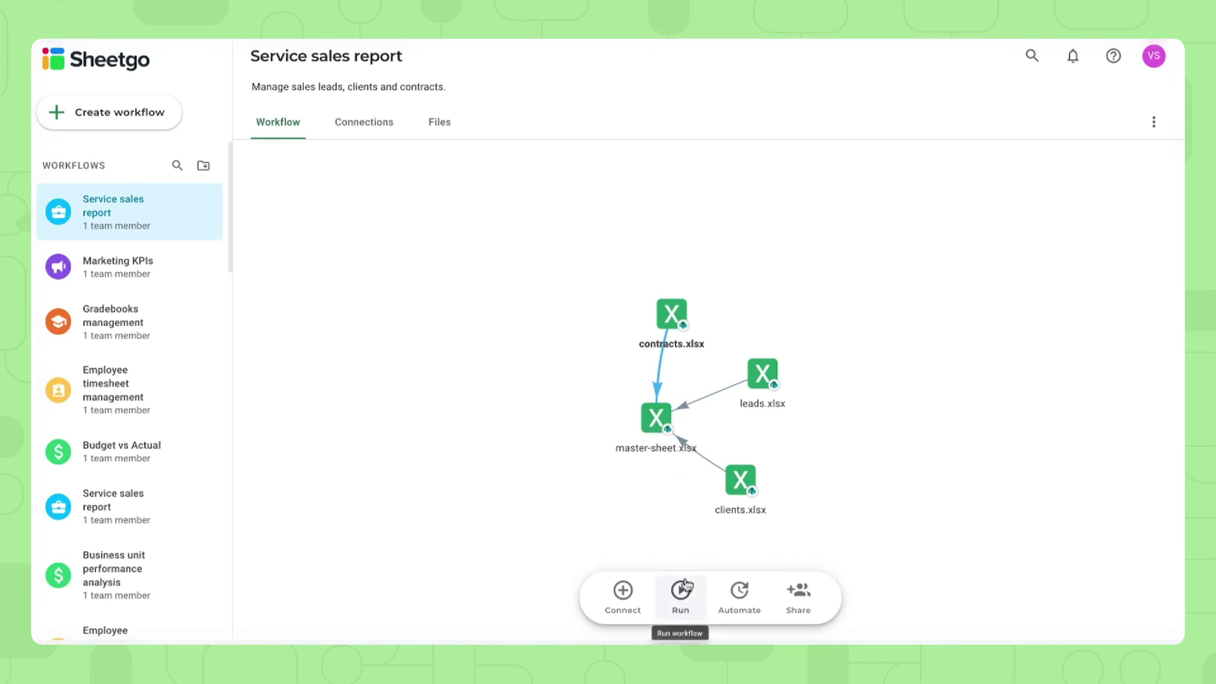
pyautogui.click(739, 598)
# Turn on once-a-day automatic updates for Mondays and Fridays only, dropping Tuesday to Thursday
pyautogui.click(491, 224)
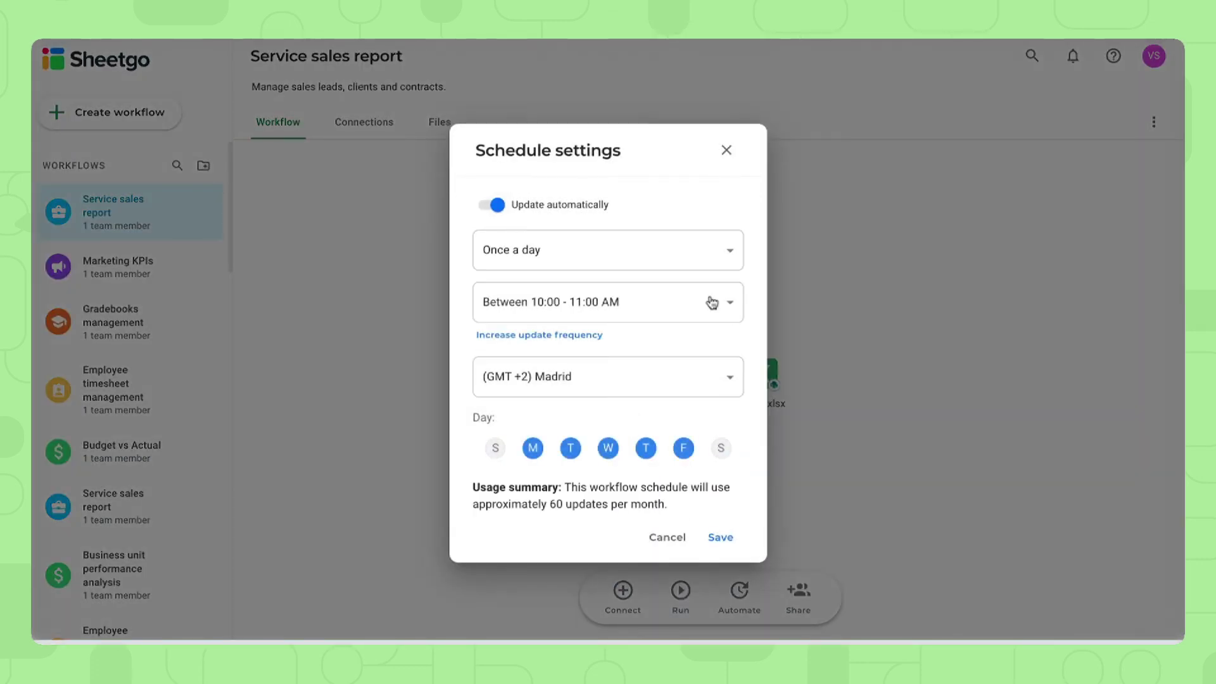
pyautogui.click(588, 264)
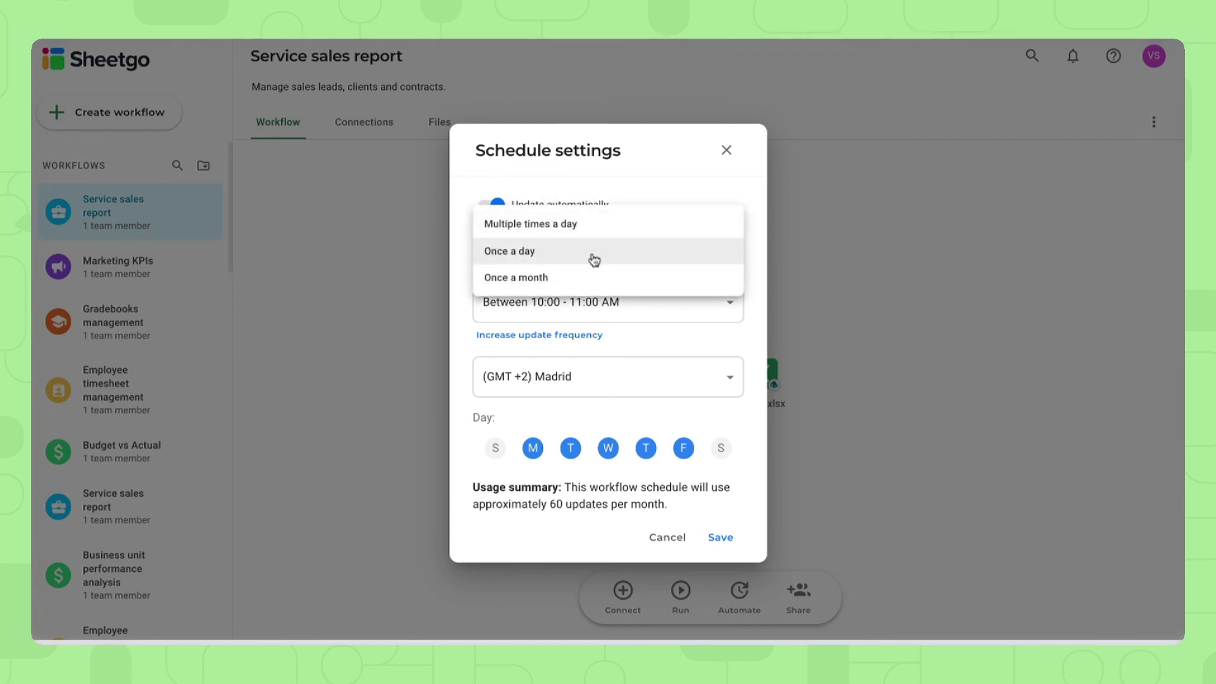
pyautogui.click(594, 259)
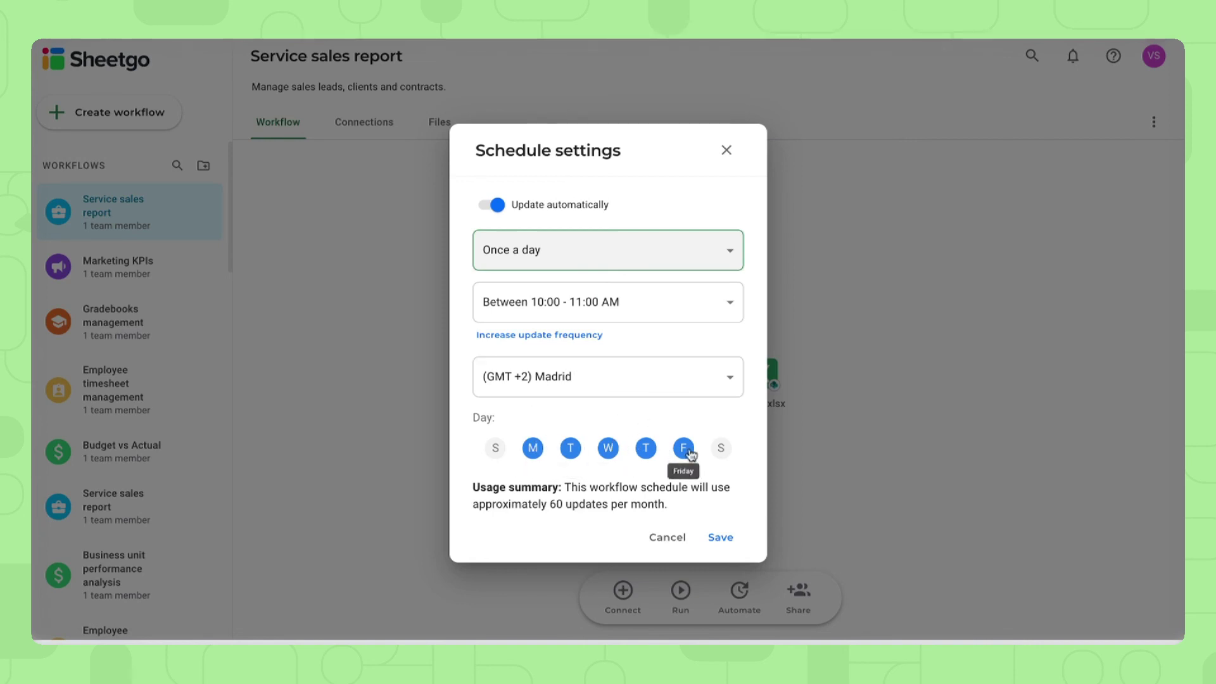
pyautogui.click(578, 448)
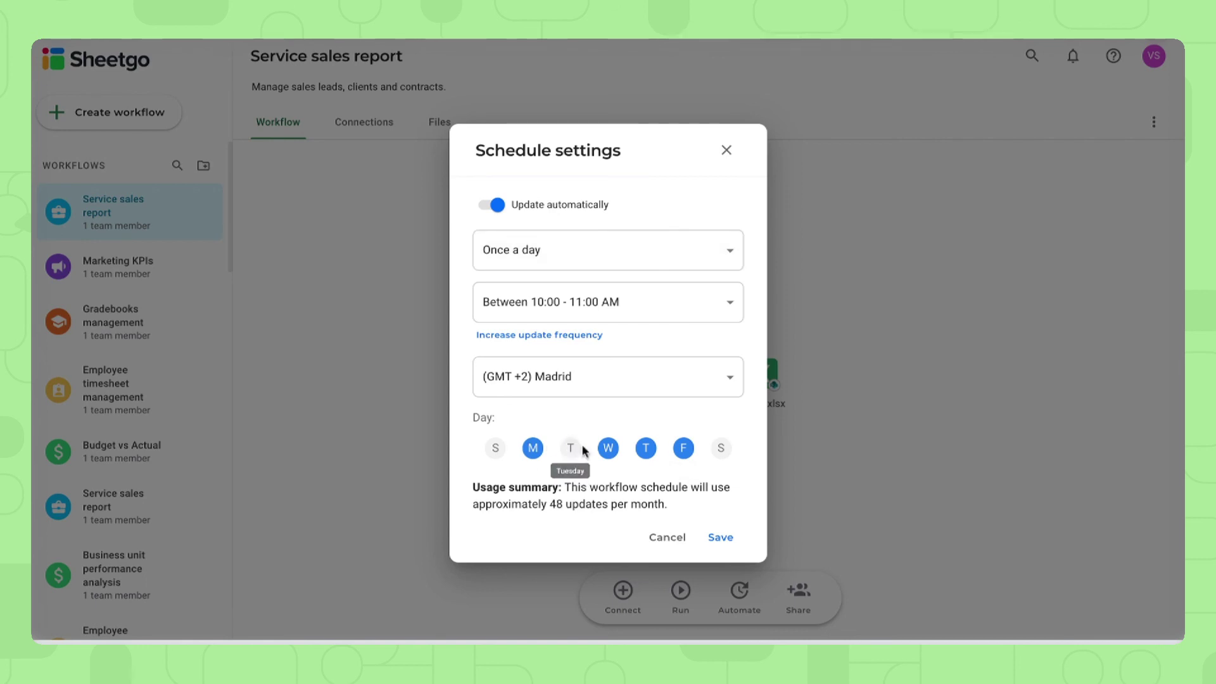
pyautogui.click(647, 450)
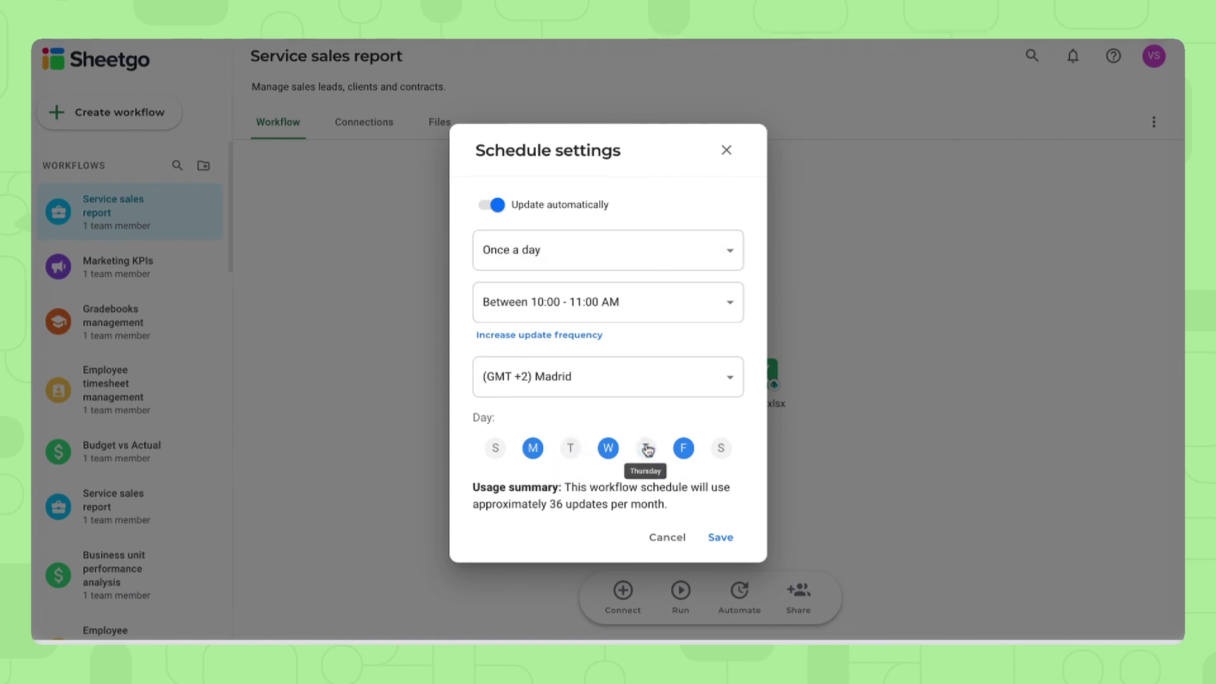
pyautogui.click(608, 447)
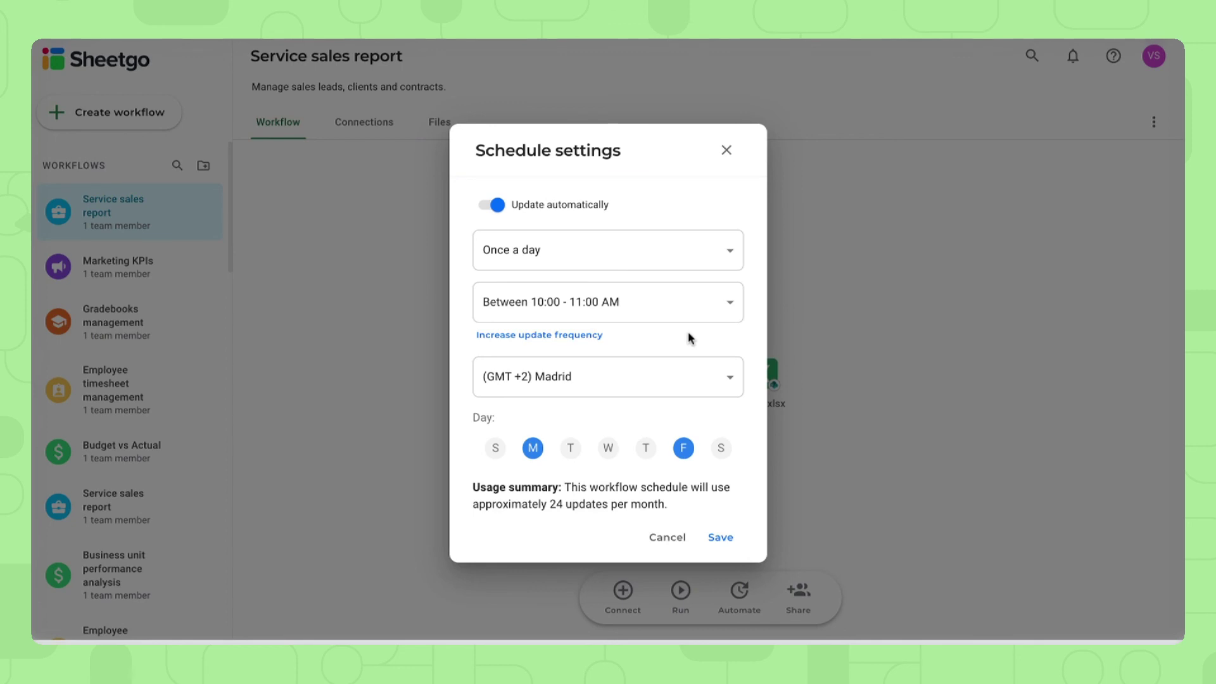
pyautogui.click(662, 539)
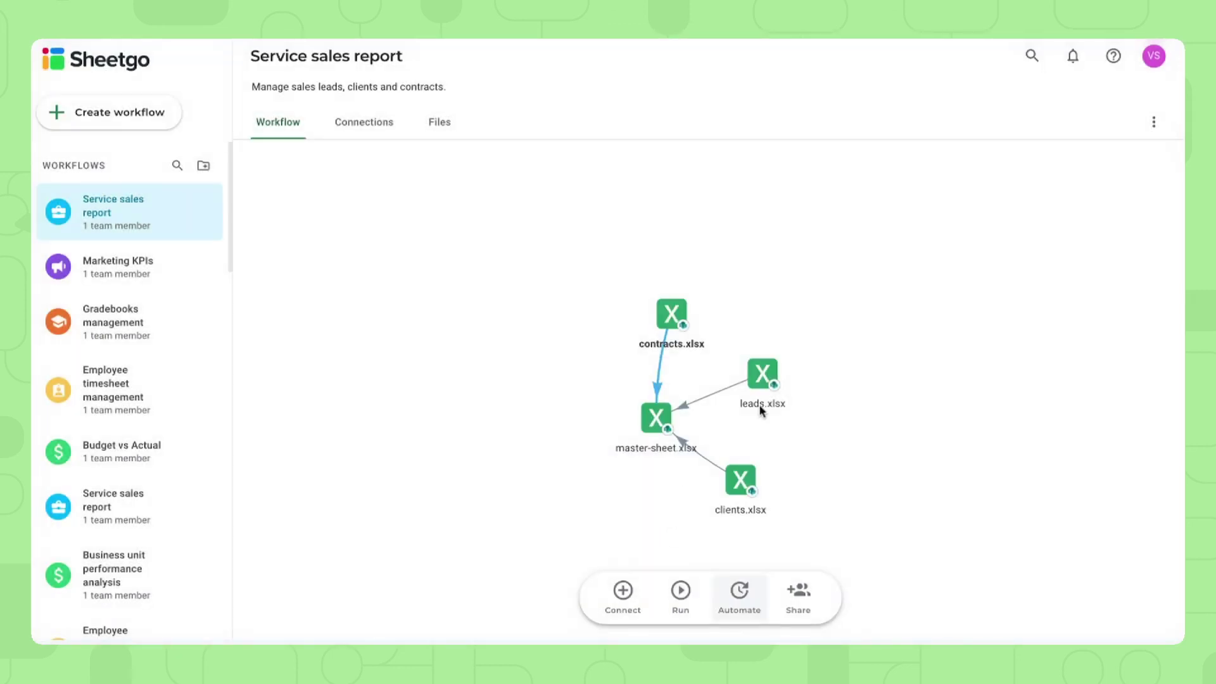